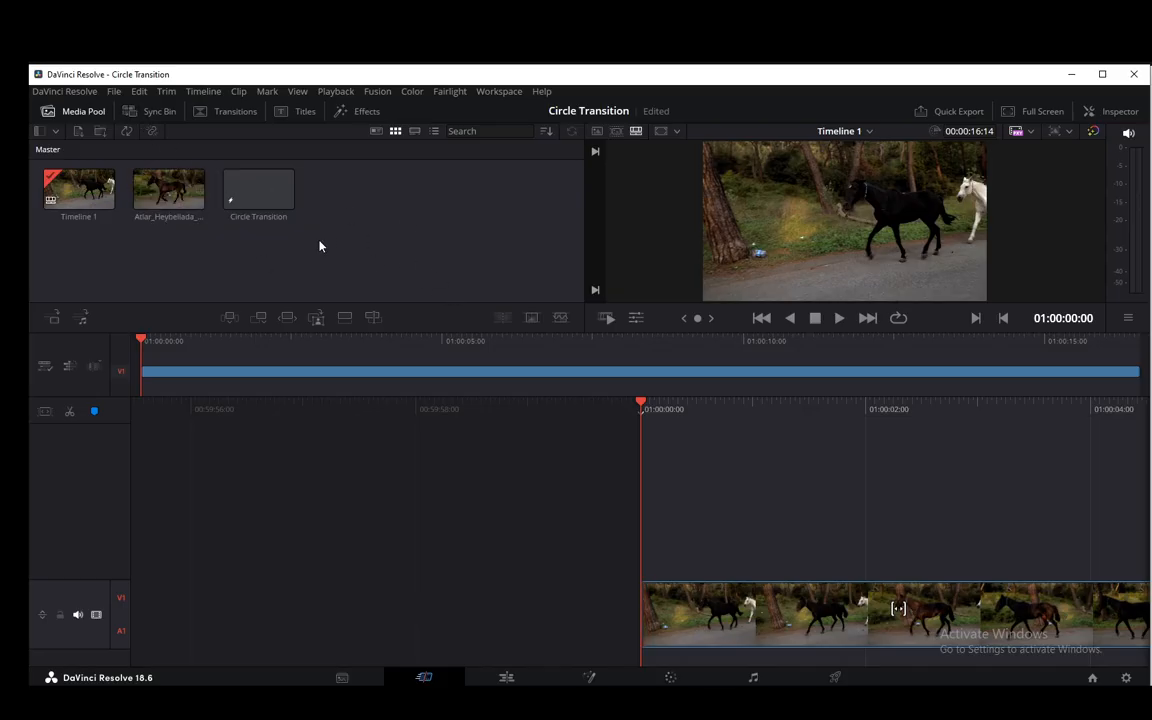
- Start an Import Media from the media pool's context menu, then cancel the file browser
{"action": "left_click", "coordinate": [508, 677]}
{"action": "left_click", "coordinate": [128, 203]}
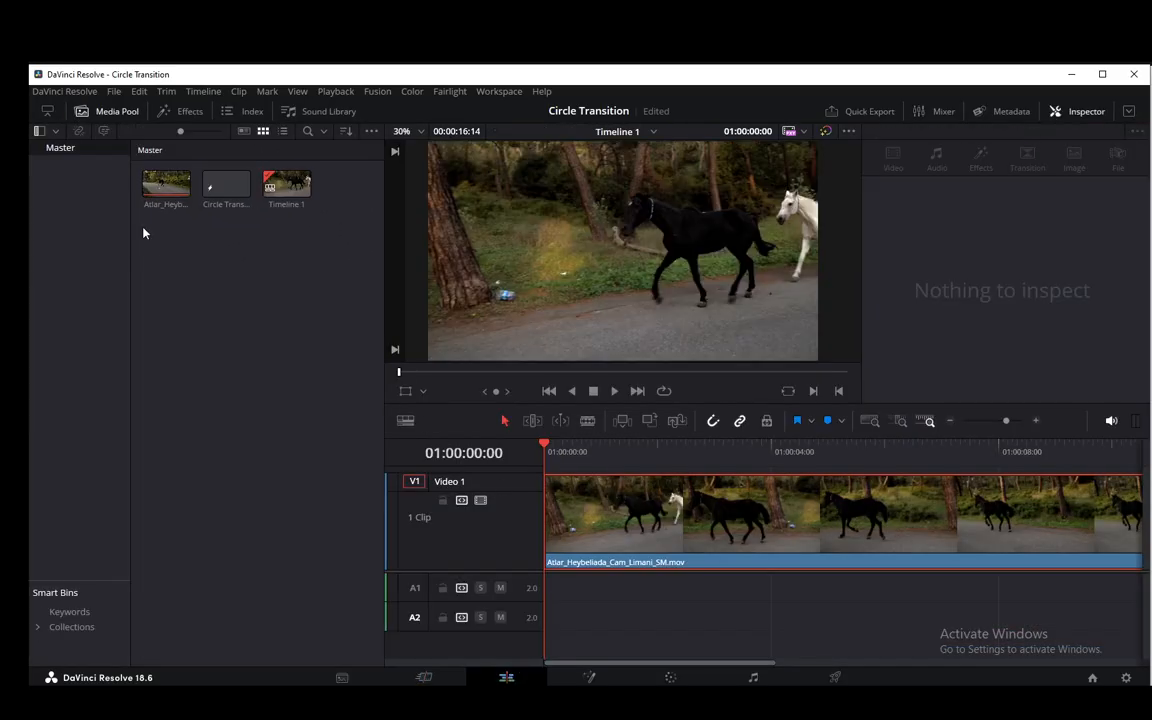
{"action": "right_click", "coordinate": [176, 271]}
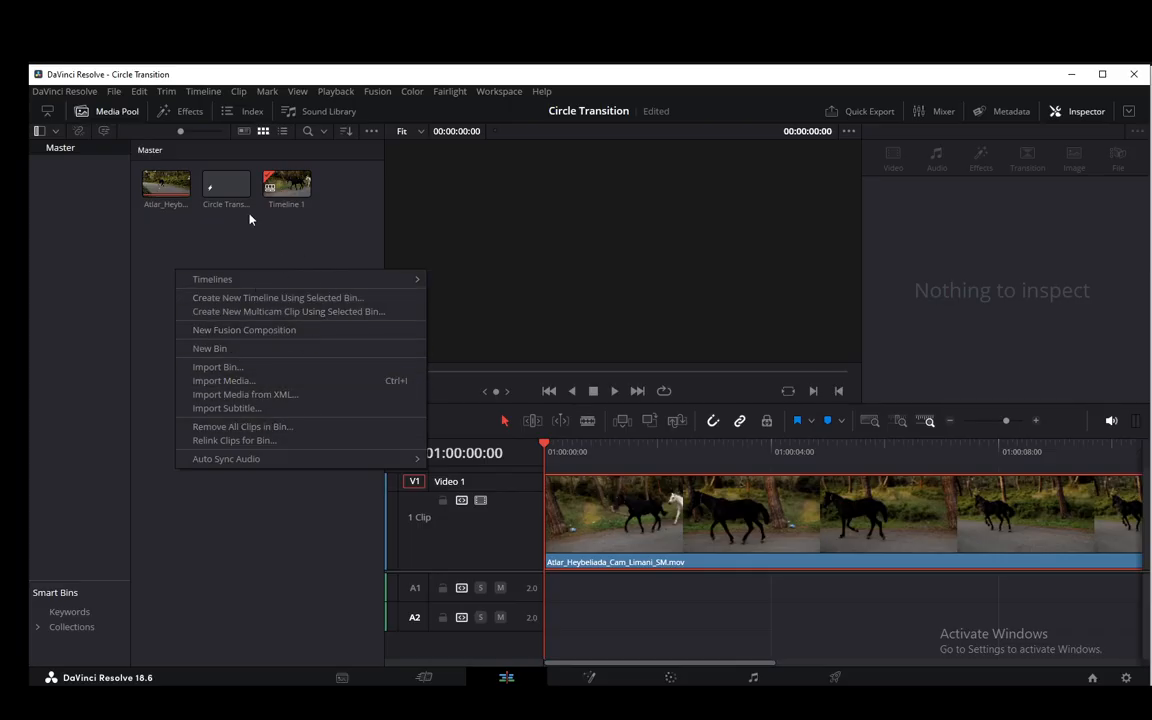
{"action": "left_click", "coordinate": [222, 380]}
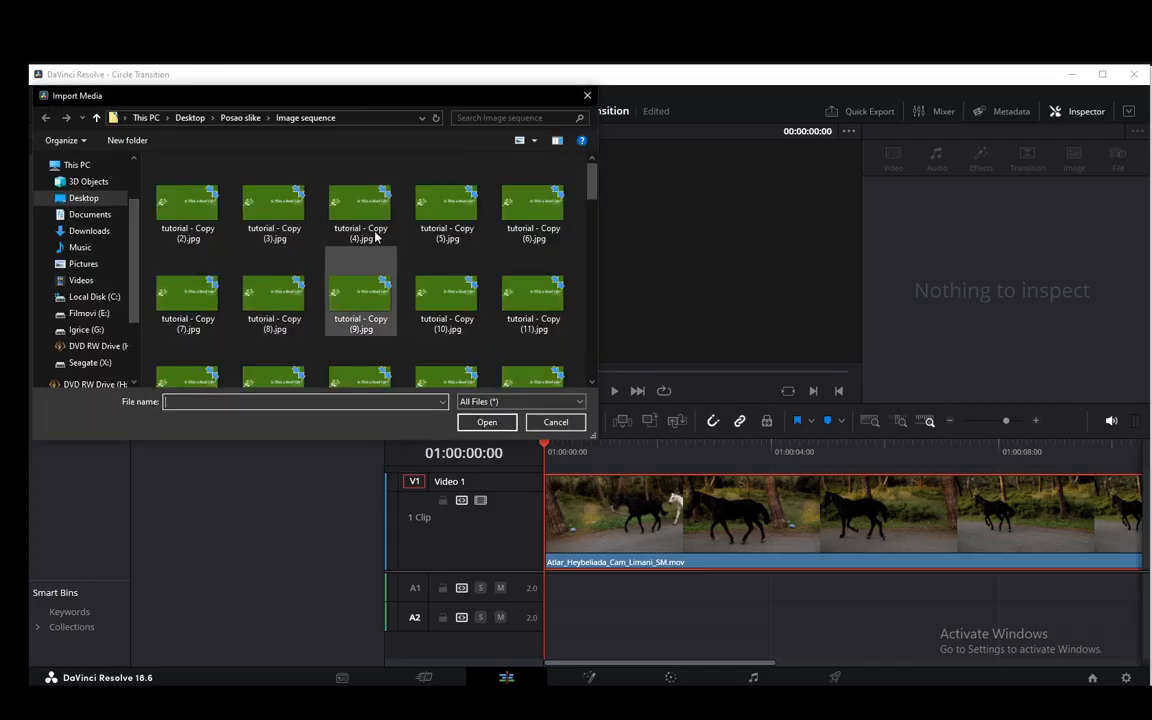
{"action": "left_click", "coordinate": [535, 88]}
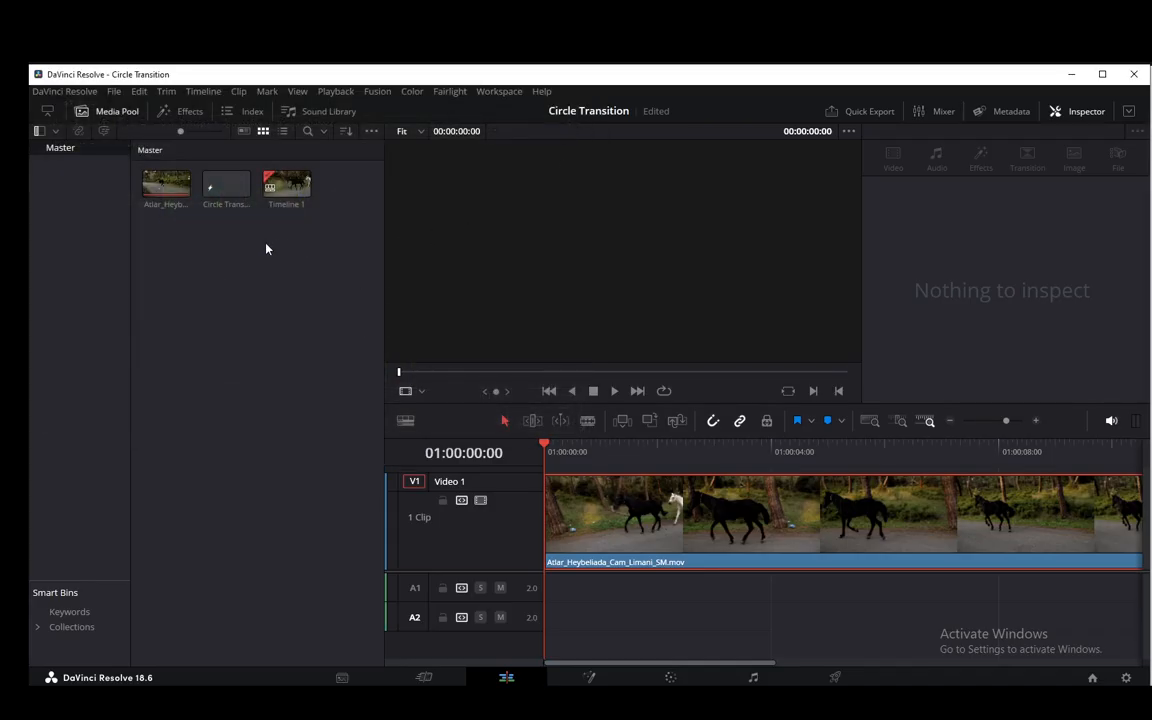
- Import tutorial - Copy (2).jpg into the media pool and select the new clip
{"action": "right_click", "coordinate": [222, 297]}
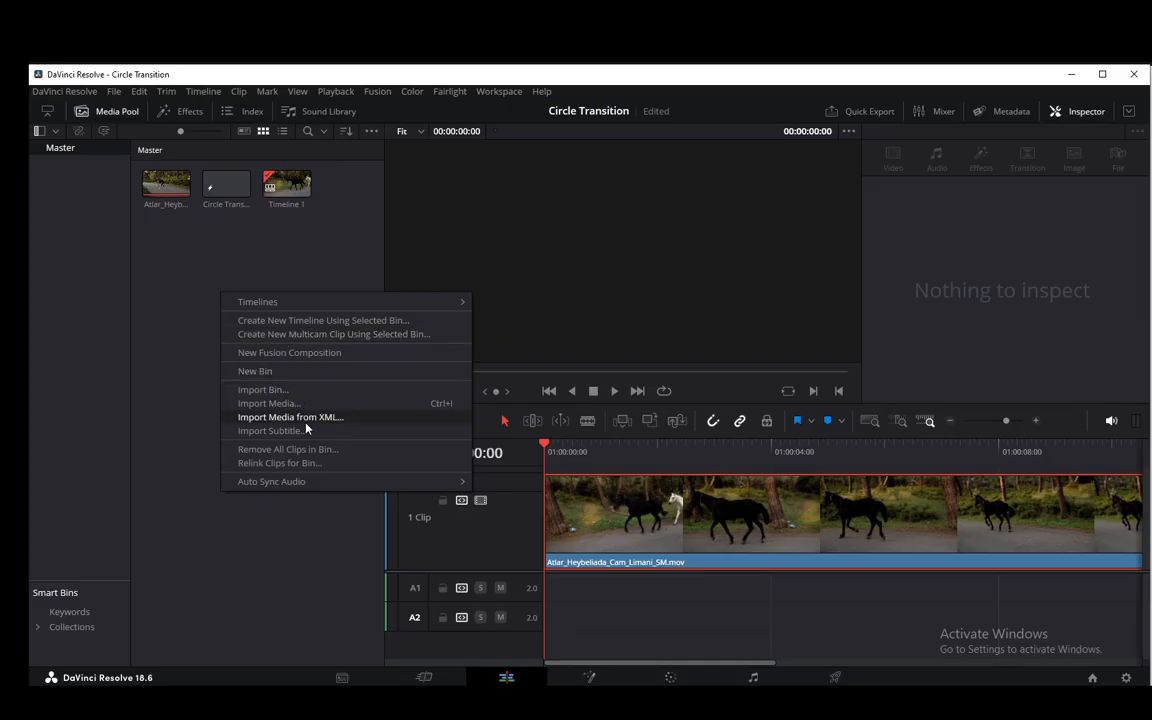
{"action": "left_click", "coordinate": [268, 403]}
{"action": "left_click", "coordinate": [187, 210]}
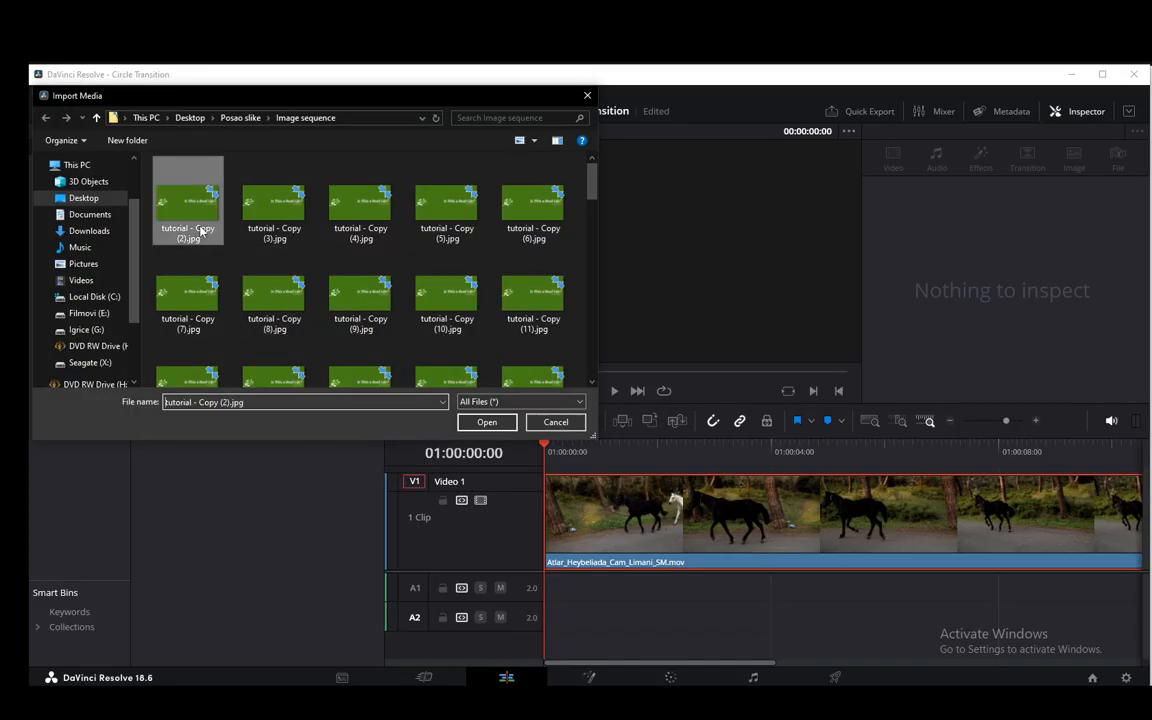
{"action": "left_click", "coordinate": [490, 422]}
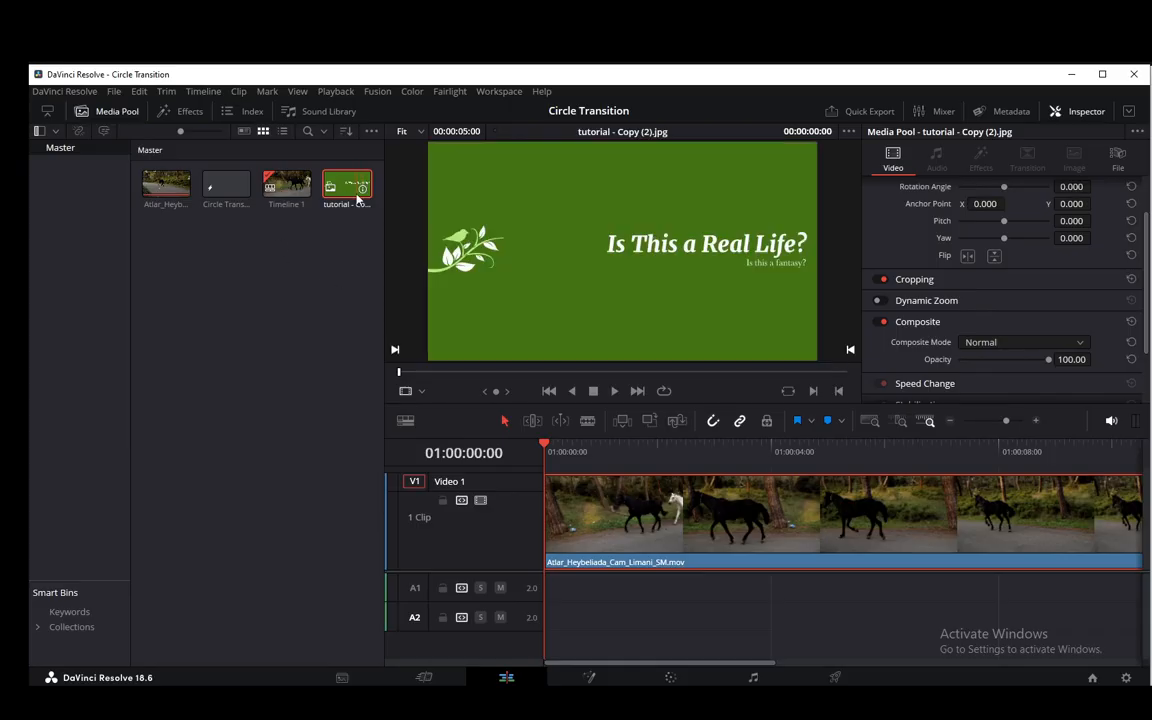
{"action": "left_click", "coordinate": [346, 185]}
- Delete the tutorial clip, leaving the horse clip, Circle Transition and Timeline 1
{"action": "key", "text": "Delete"}
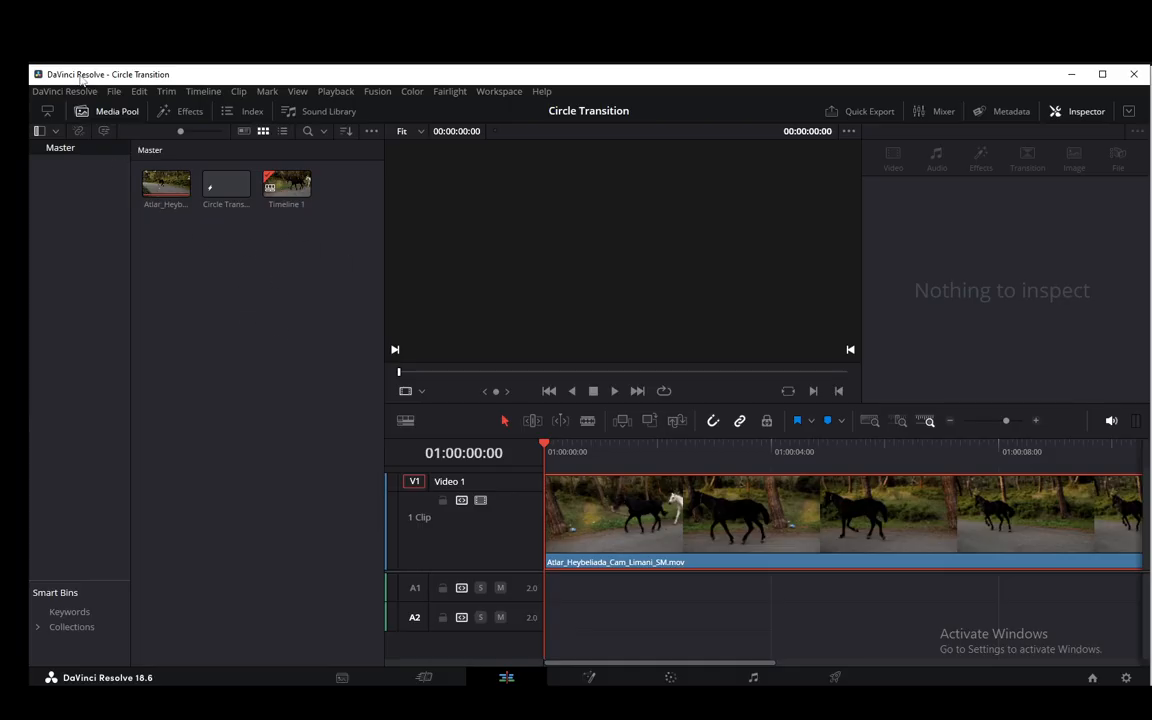
{"action": "left_click", "coordinate": [835, 677]}
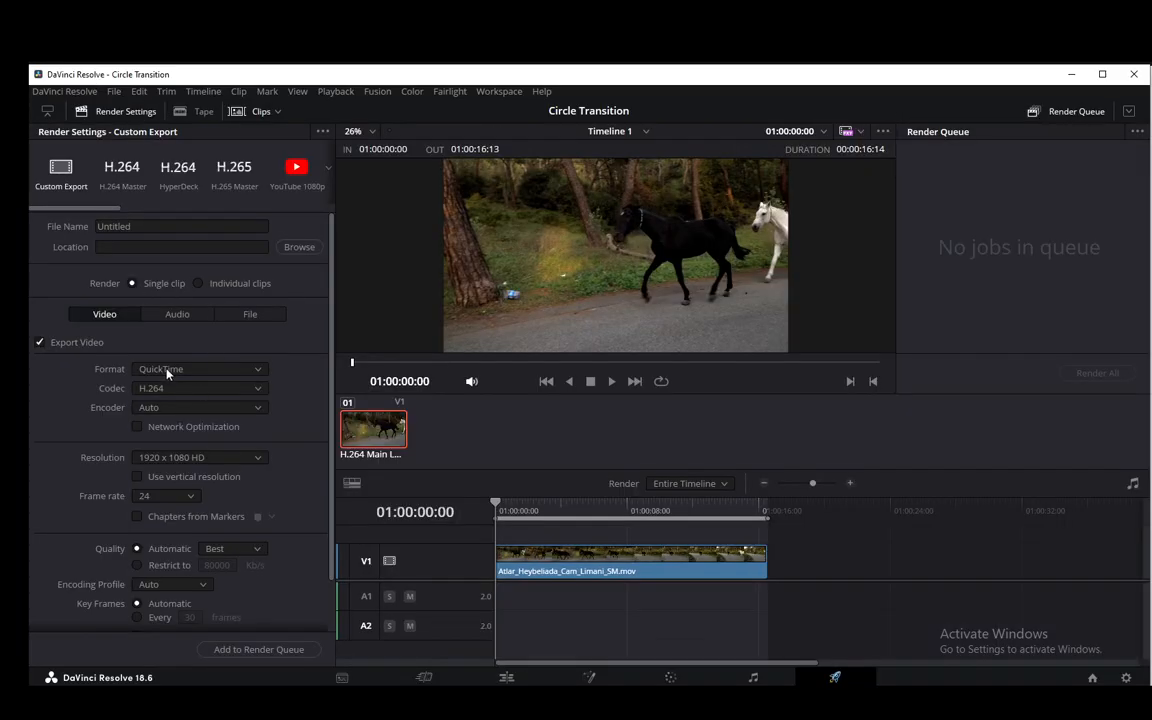
{"action": "left_click", "coordinate": [200, 388]}
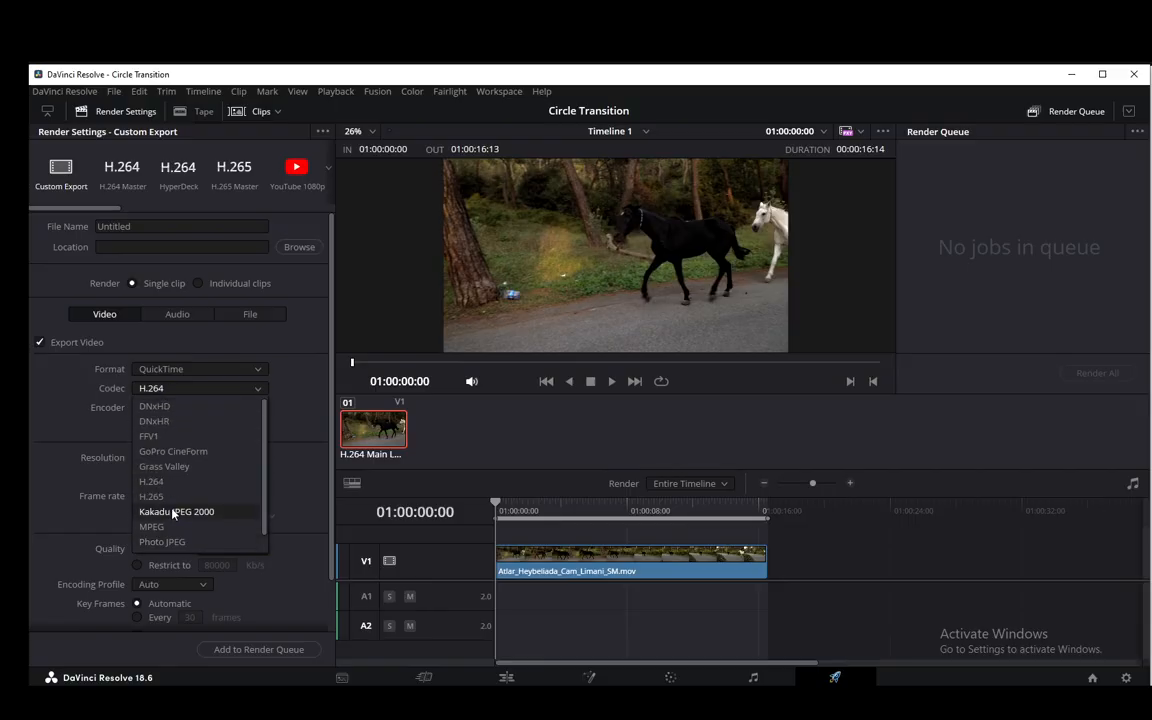
{"action": "scroll", "coordinate": [172, 520], "scroll_direction": "down", "scroll_amount": 1}
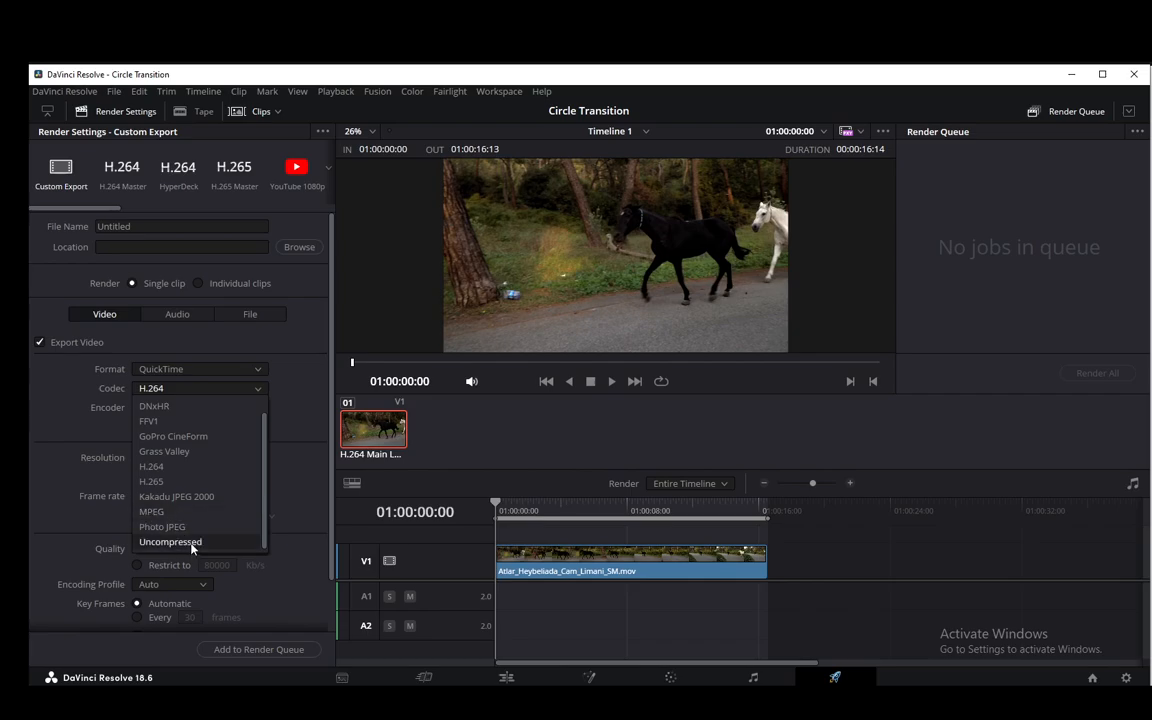
{"action": "scroll", "coordinate": [160, 420], "scroll_direction": "up", "scroll_amount": 1}
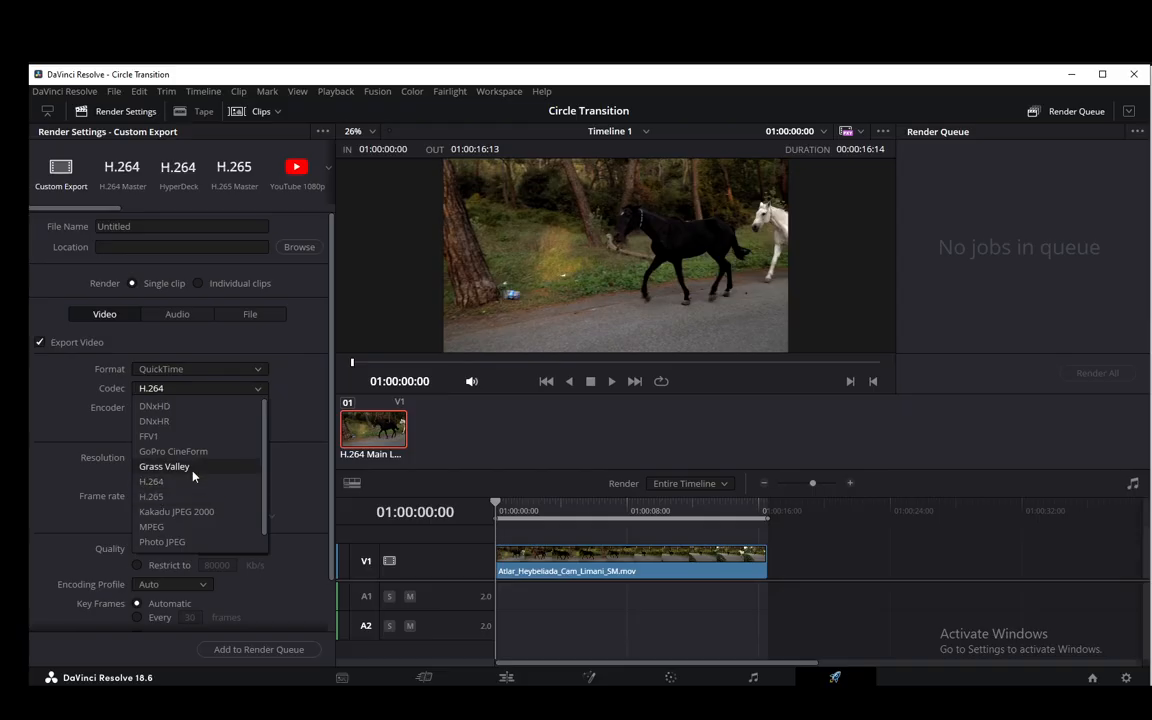
{"action": "key", "text": "Escape"}
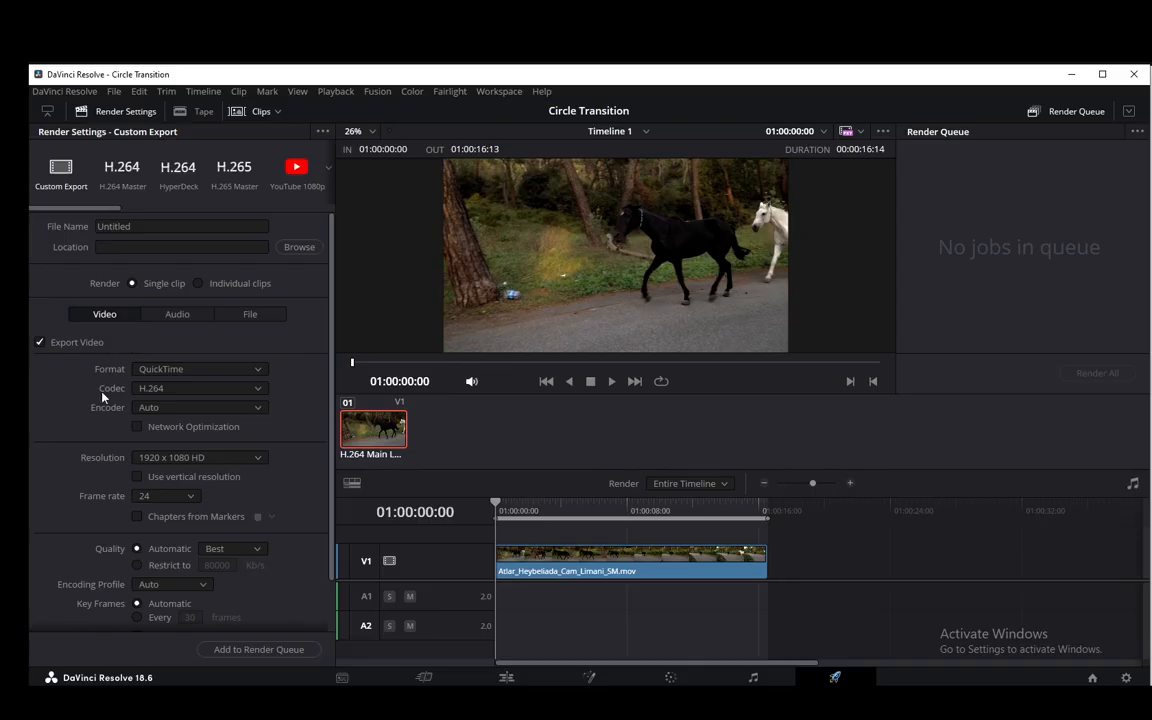
{"action": "left_click", "coordinate": [163, 369]}
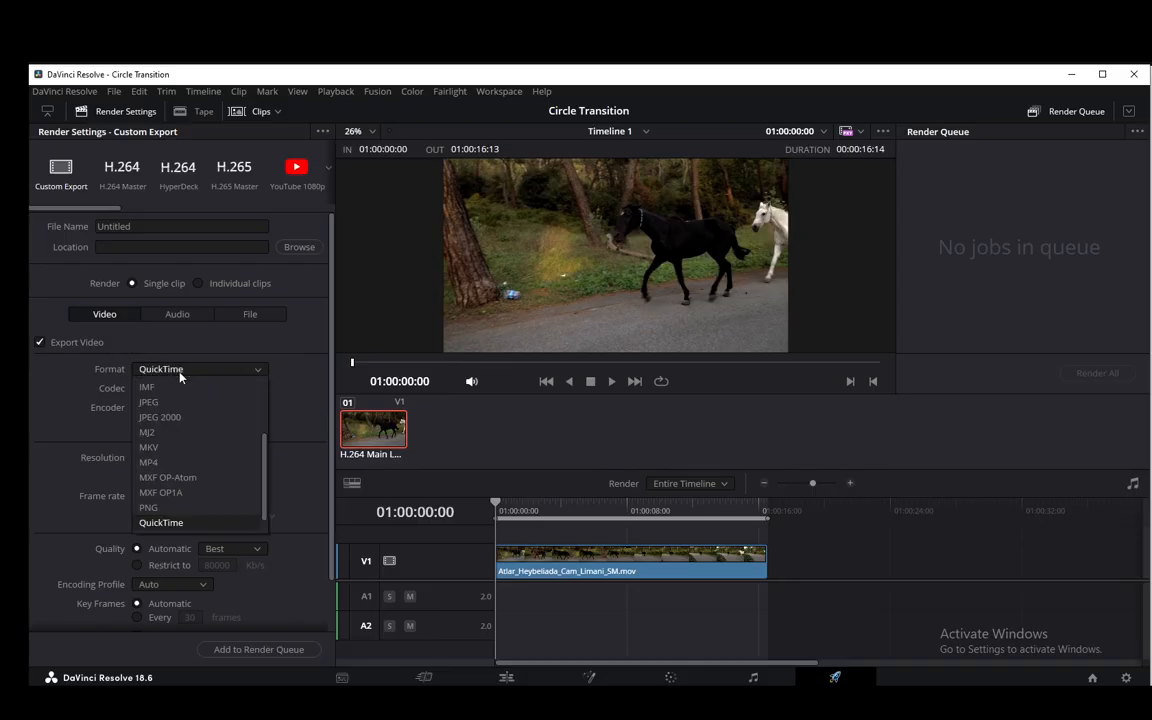
{"action": "left_click", "coordinate": [166, 369]}
{"action": "left_click", "coordinate": [167, 524]}
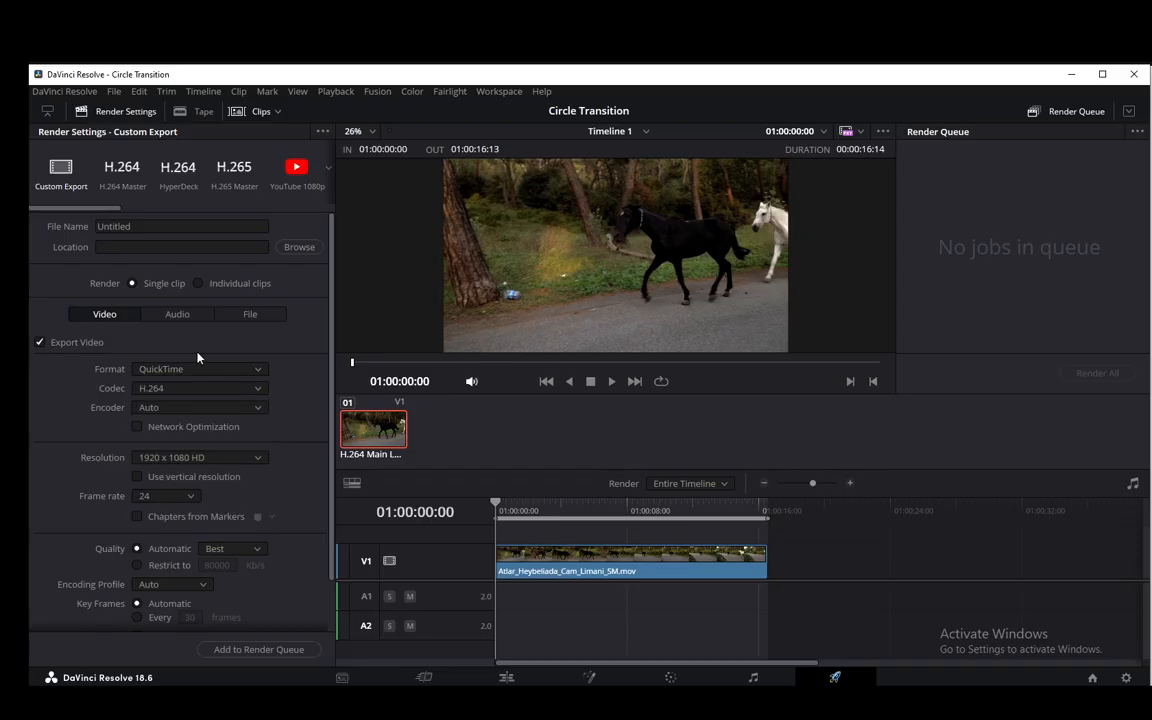
{"action": "left_click", "coordinate": [191, 387]}
{"action": "left_click", "coordinate": [178, 385]}
{"action": "left_click", "coordinate": [506, 677]}
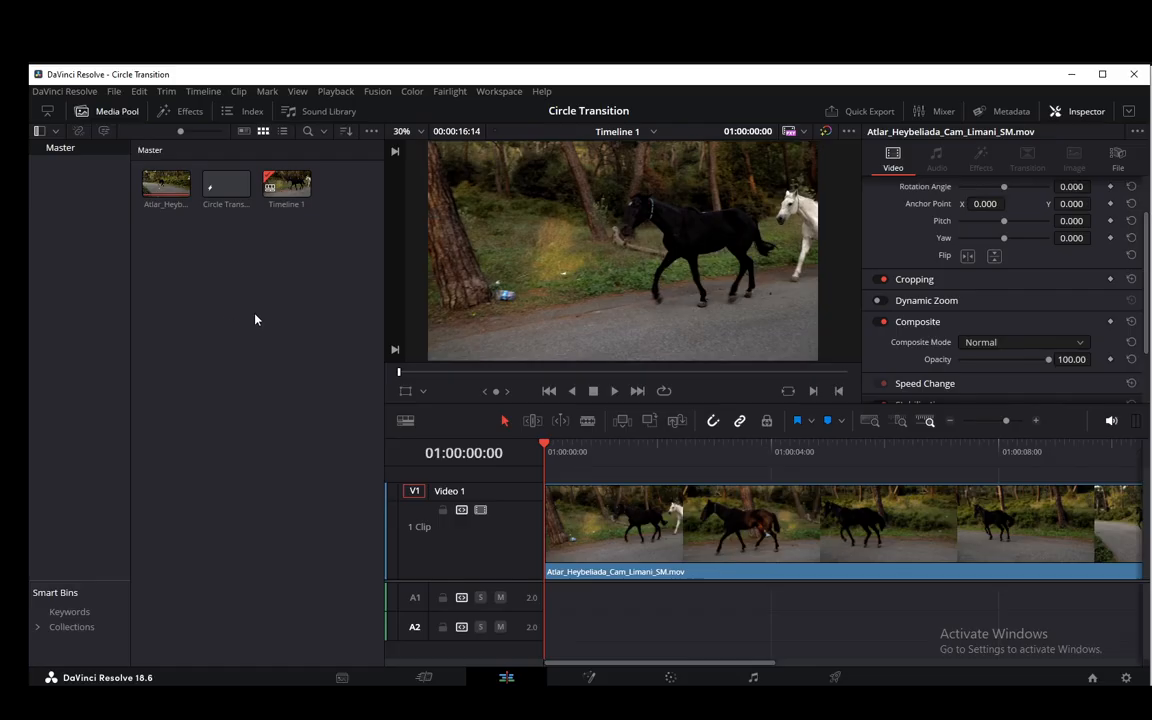